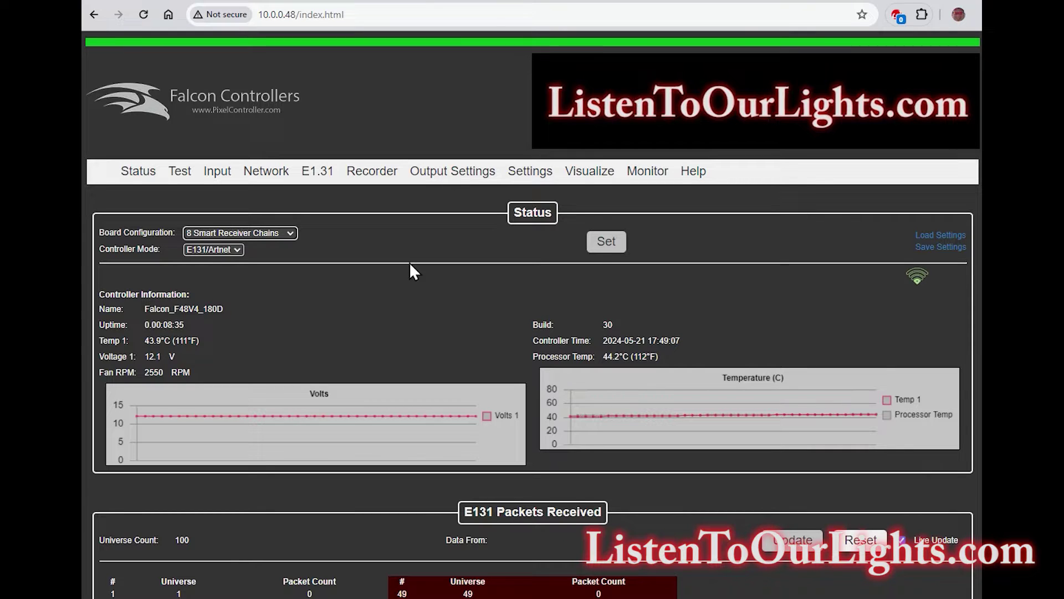
# Open the pixel output settings and add the first smart receiver, ID a, to ports 1-4
pyautogui.moveTo(438, 177)
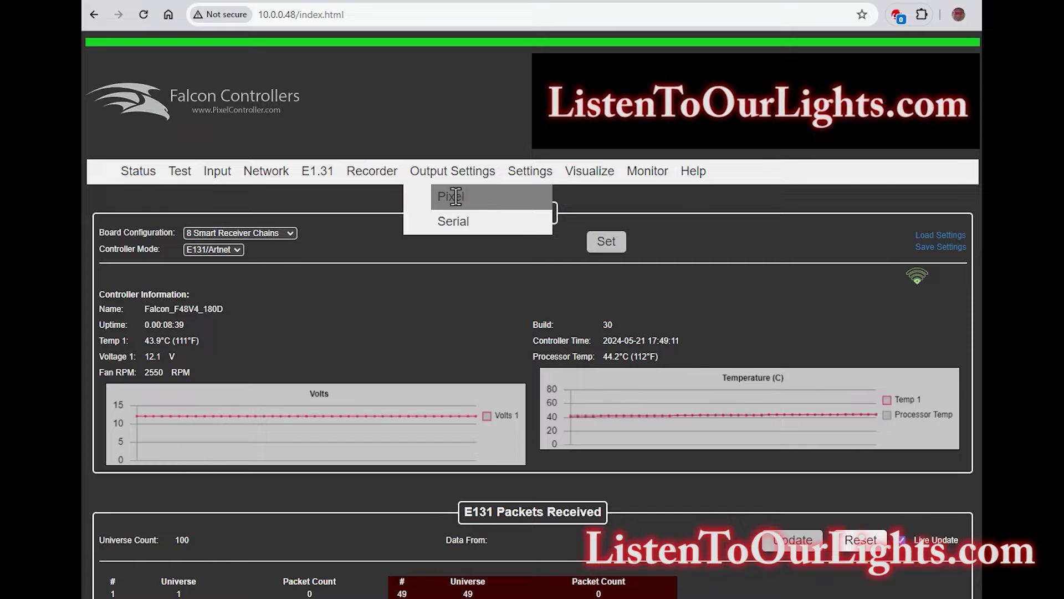
pyautogui.click(456, 196)
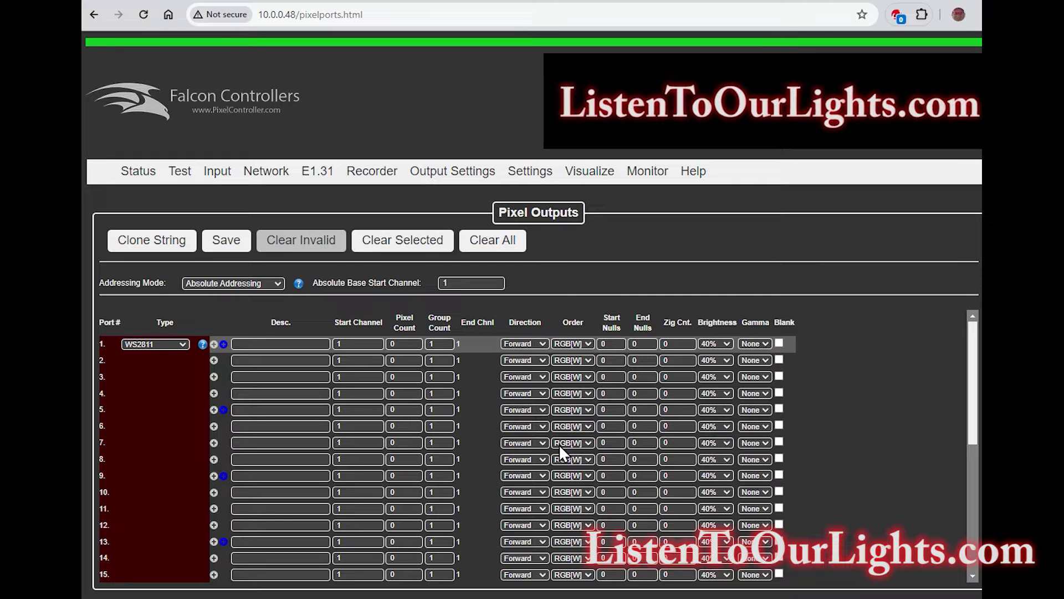
pyautogui.click(223, 344)
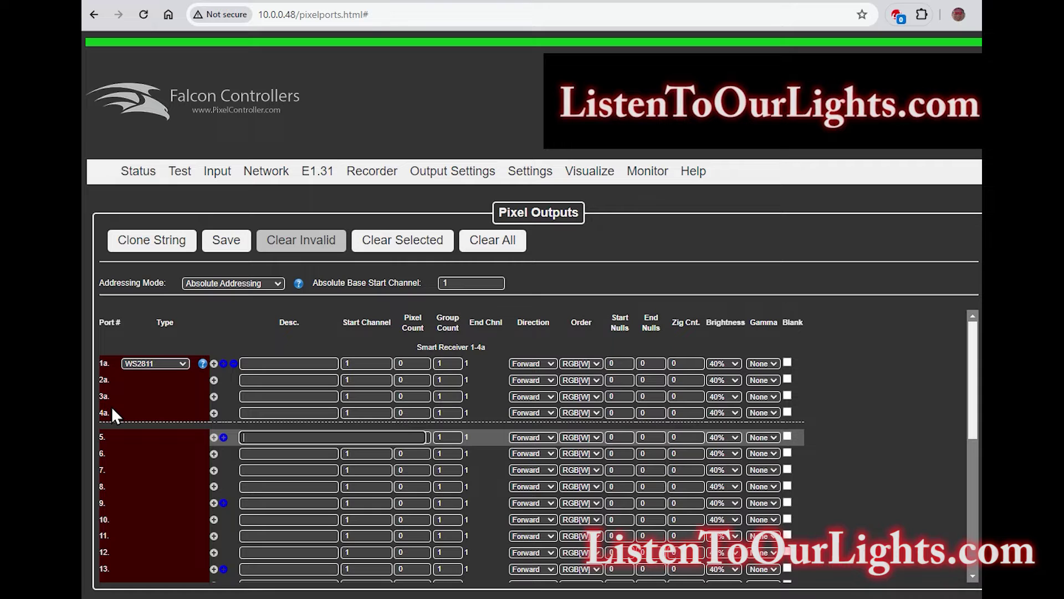
# Check the receiver chaining slide in PowerPoint, and back in the Falcon controller page add smart receivers b and c to ports 1-4
pyautogui.hotkey('alt', 'Tab')
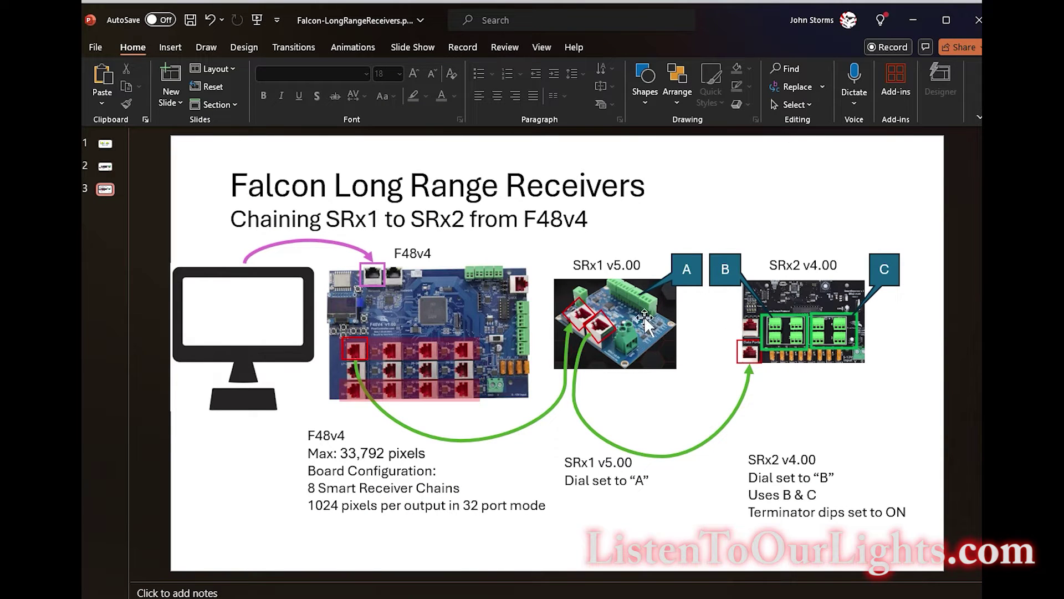
pyautogui.hotkey('alt', 'Tab')
pyautogui.hotkey('alt', 'Tab')
pyautogui.hotkey('alt', 'Tab')
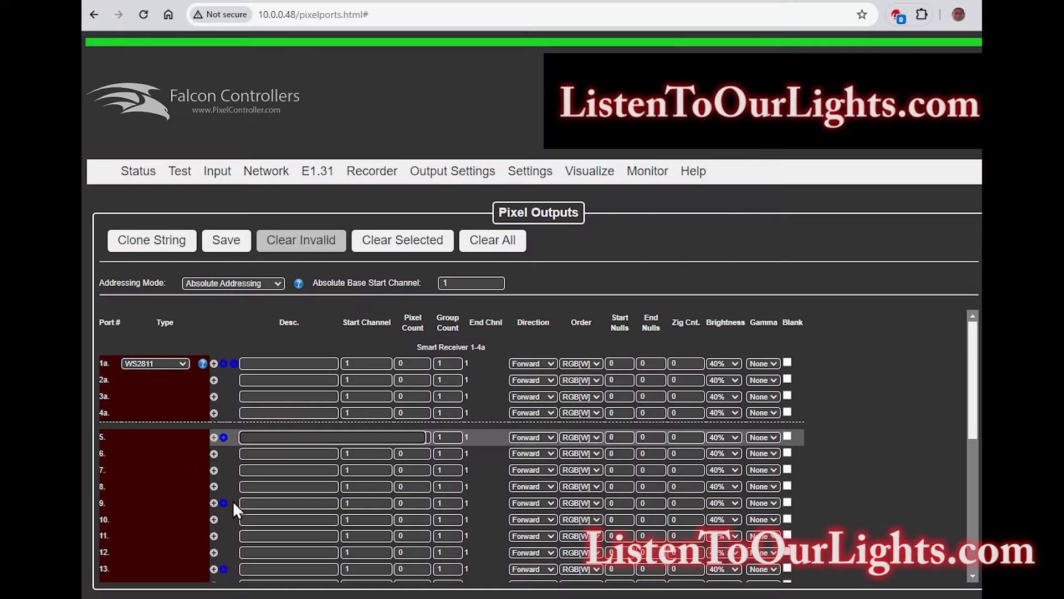
pyautogui.click(224, 364)
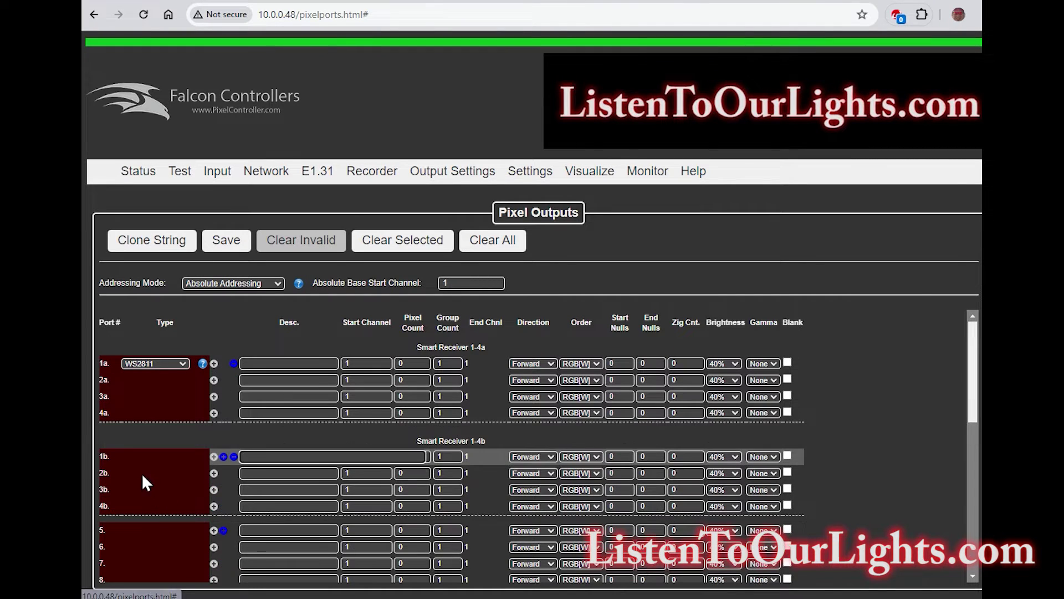
pyautogui.scroll(-1, 136, 466)
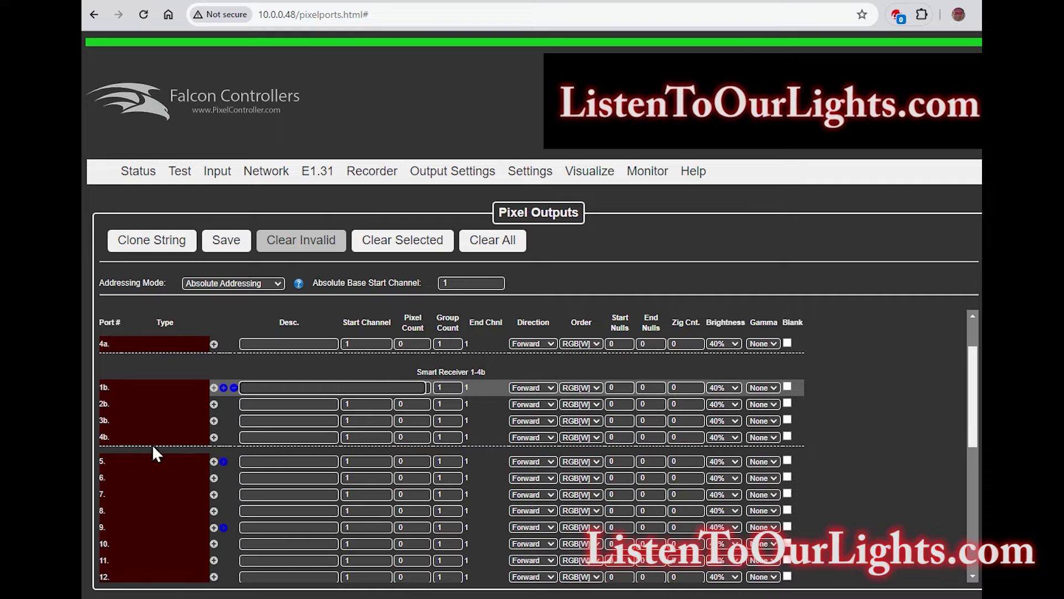
pyautogui.click(224, 387)
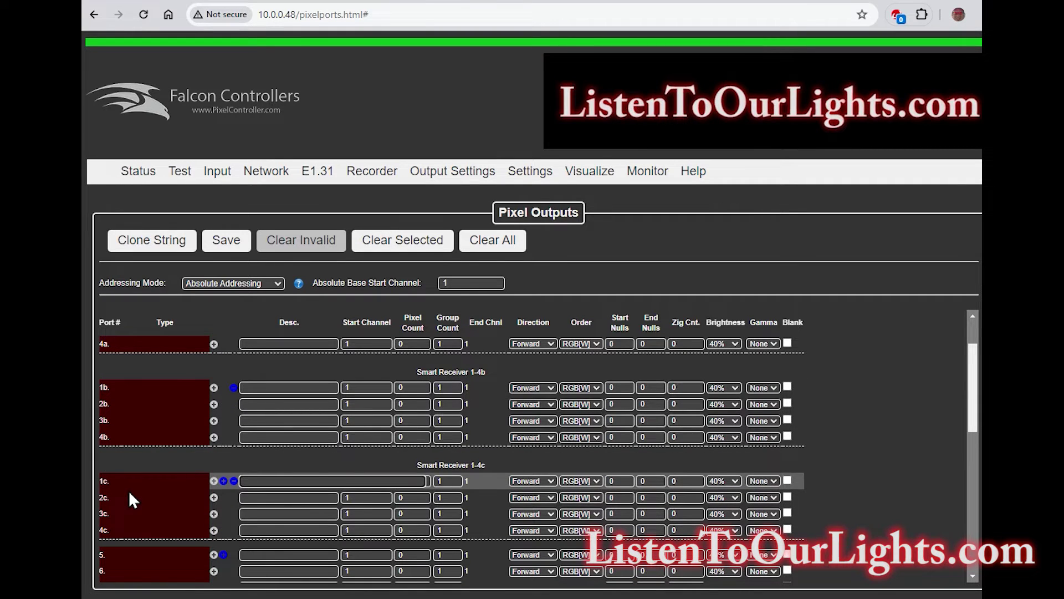
# Set the pixel count of port 1a on the first smart receiver to 200
pyautogui.scroll(1, 129, 498)
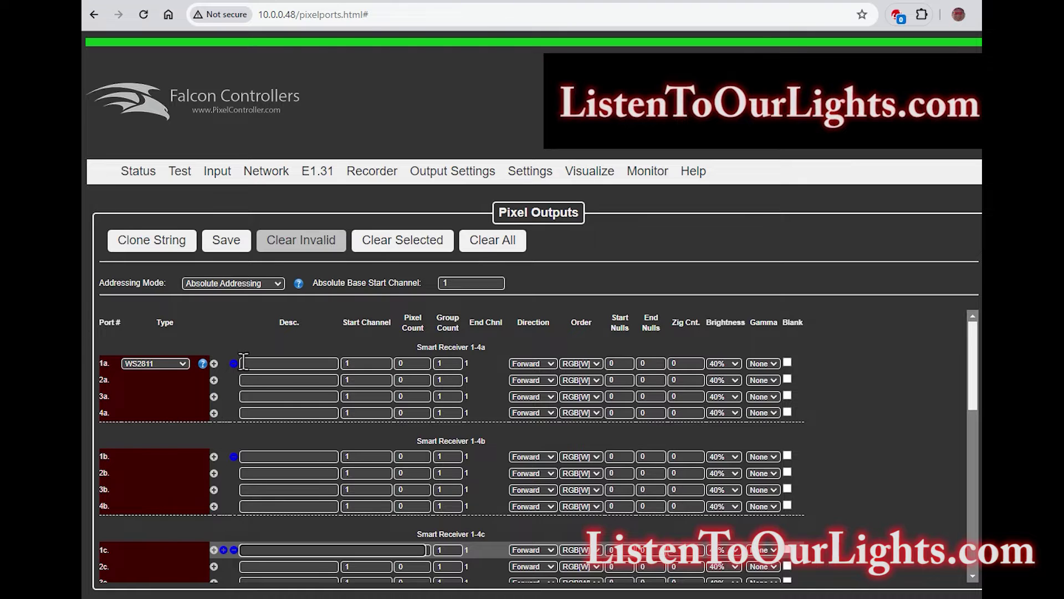
pyautogui.scroll(-1, 177, 406)
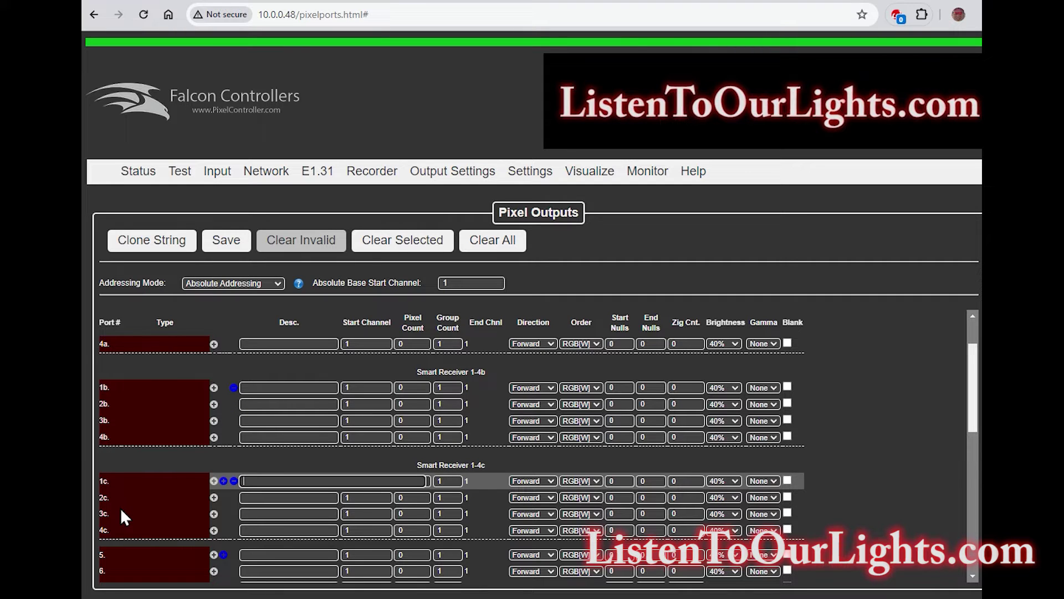
pyautogui.scroll(1, 168, 490)
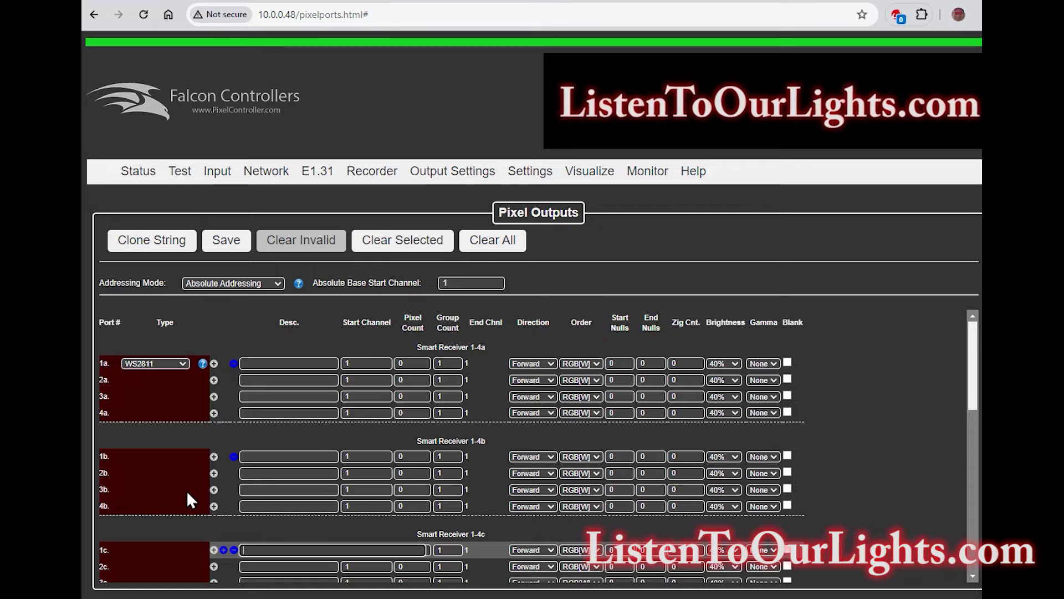
pyautogui.click(410, 363)
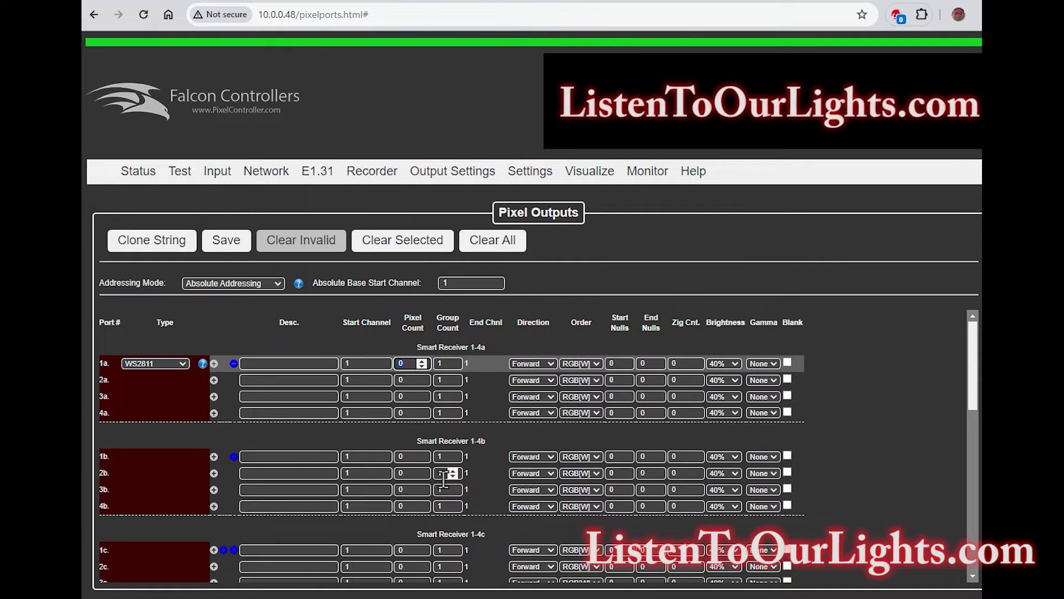
pyautogui.write('200')
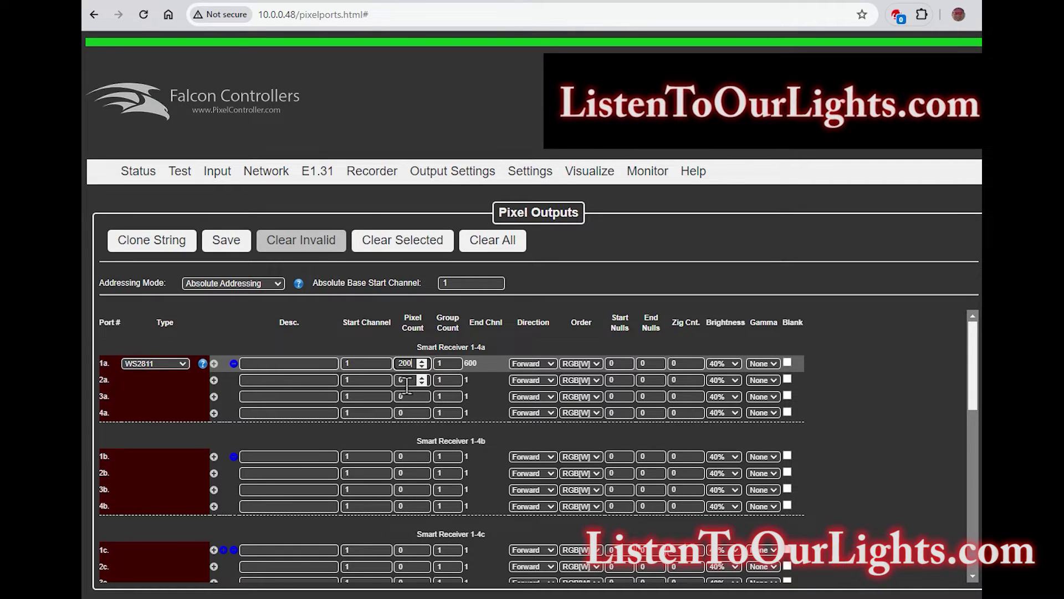
pyautogui.click(422, 361)
pyautogui.click(421, 366)
# Copy the 200 pixel count from port 1a down through port 4c, covering all three smart receivers
pyautogui.click(399, 363)
pyautogui.press('Down')
pyautogui.press('Down')
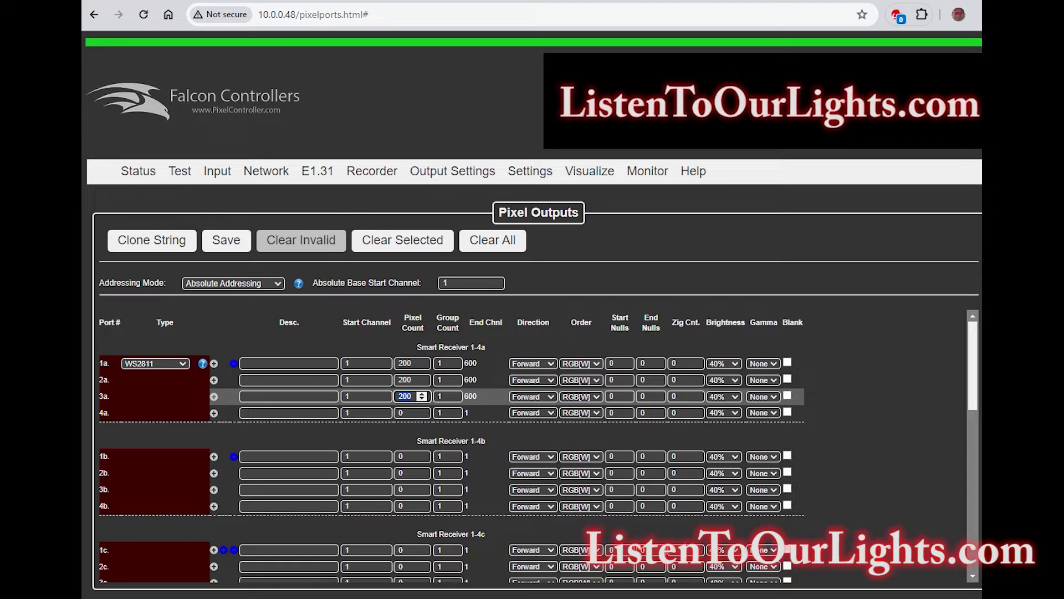
pyautogui.press('Down')
pyautogui.press('Down')
pyautogui.press('Down')
pyautogui.press('Down')
pyautogui.press('Down')
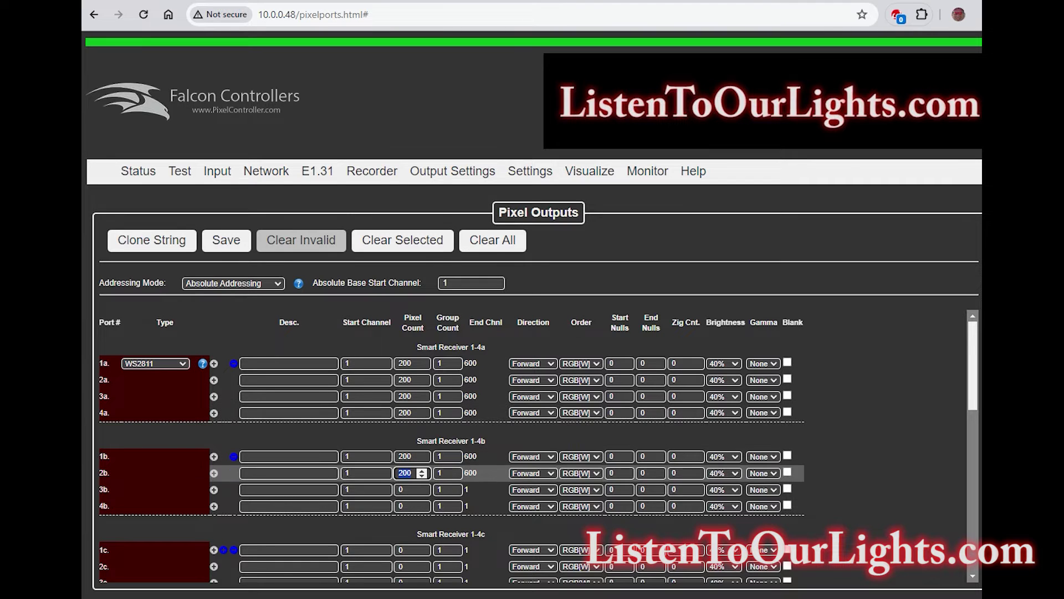
pyautogui.press('Down')
pyautogui.press('Down')
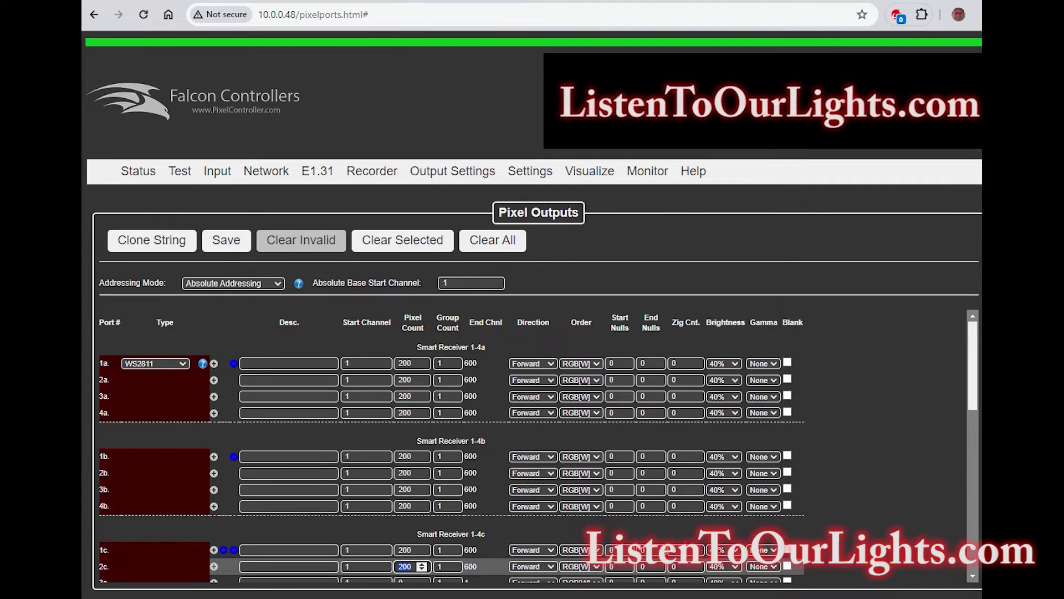
pyautogui.press('Down')
pyautogui.press('Down')
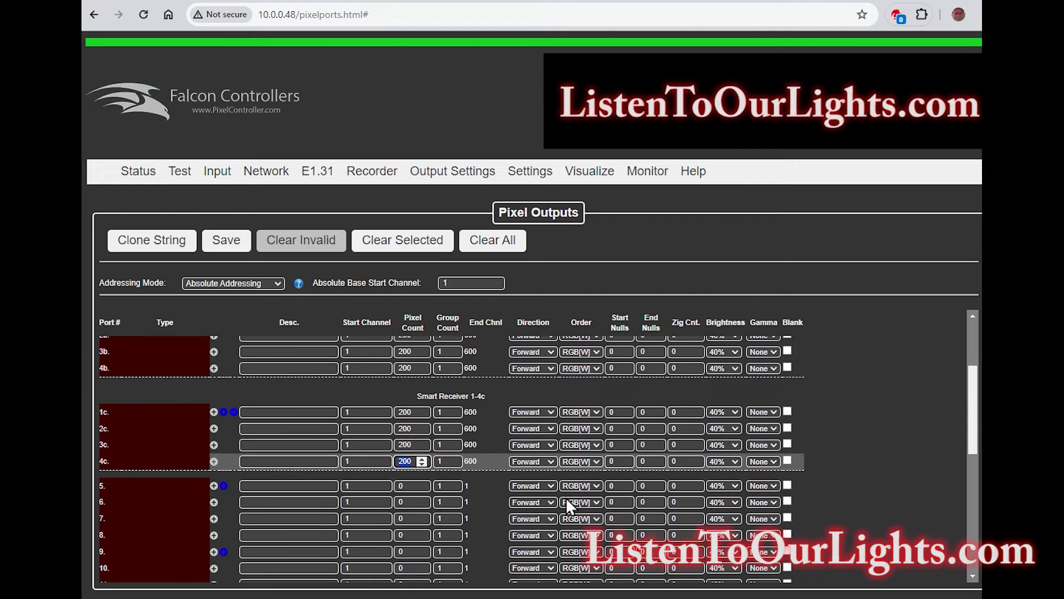
pyautogui.click(491, 422)
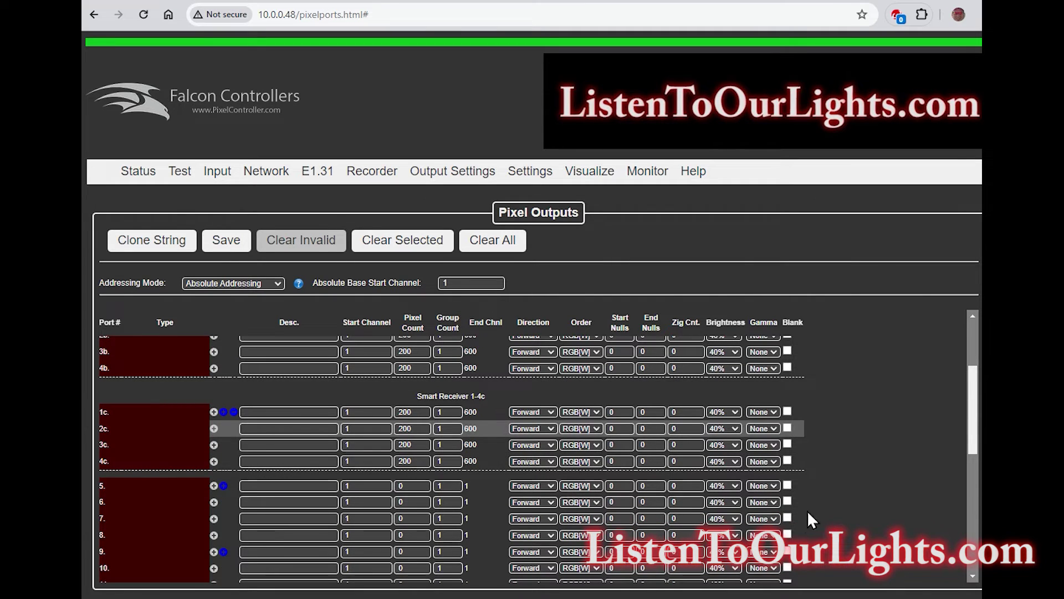
# Set the brightness to 30% on port 1a and all ports below it, and save the string settings
pyautogui.scroll(3, 814, 494)
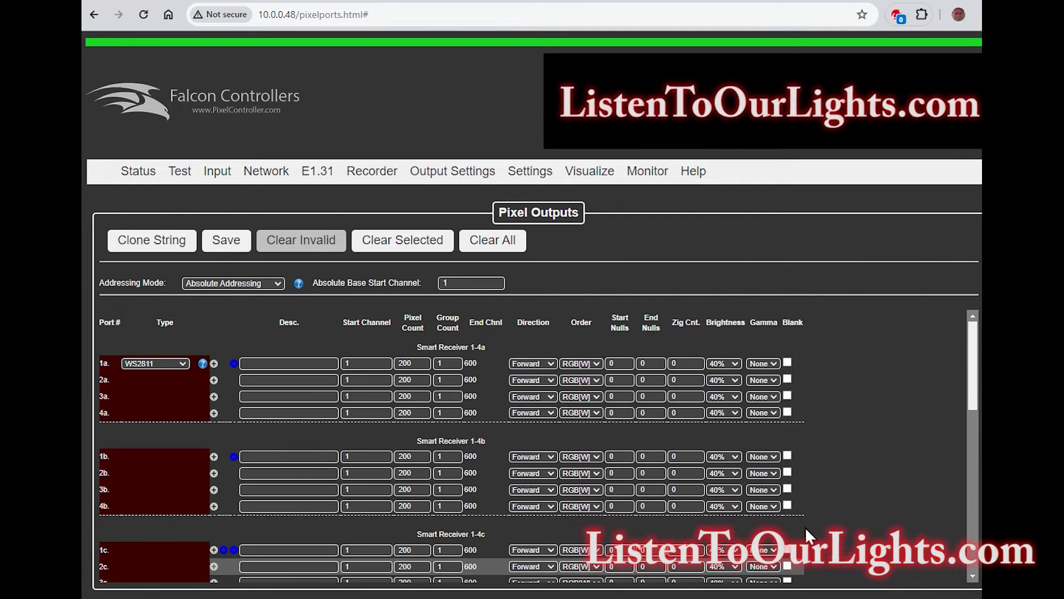
pyautogui.click(734, 362)
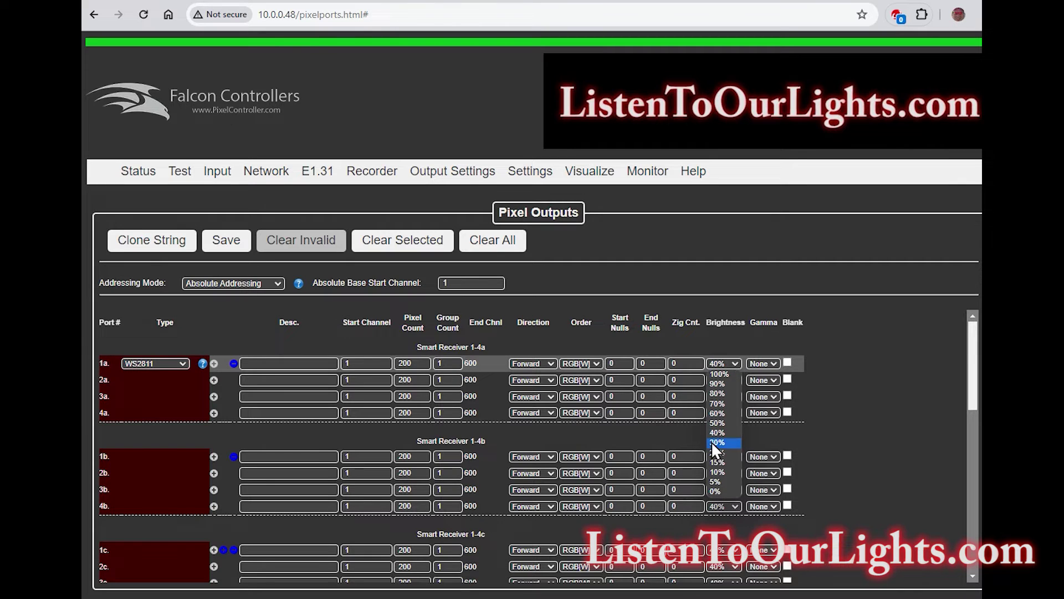
pyautogui.click(717, 443)
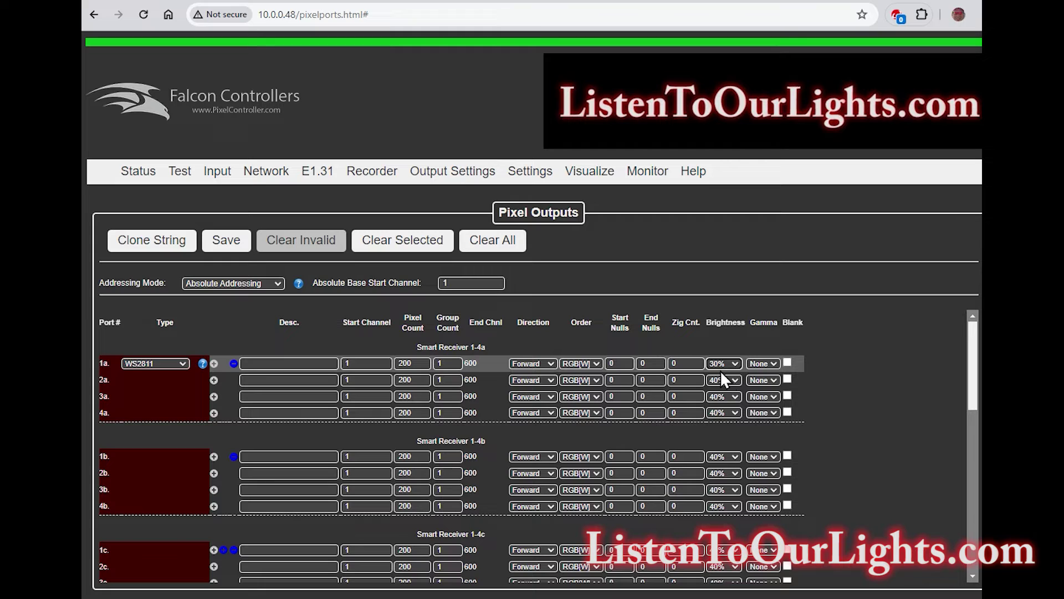
pyautogui.click(734, 388)
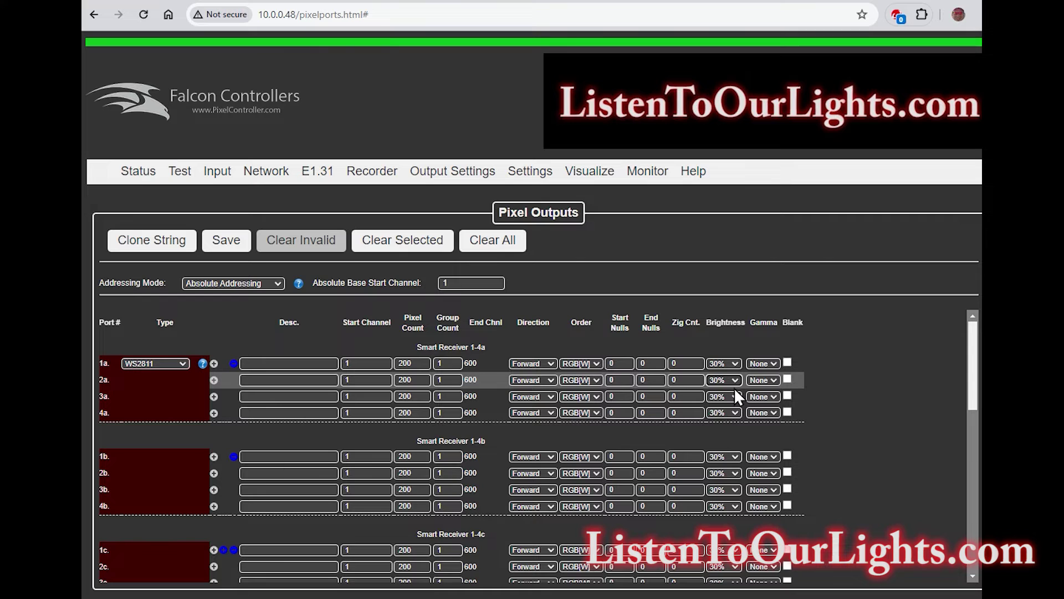
pyautogui.scroll(-5, 783, 378)
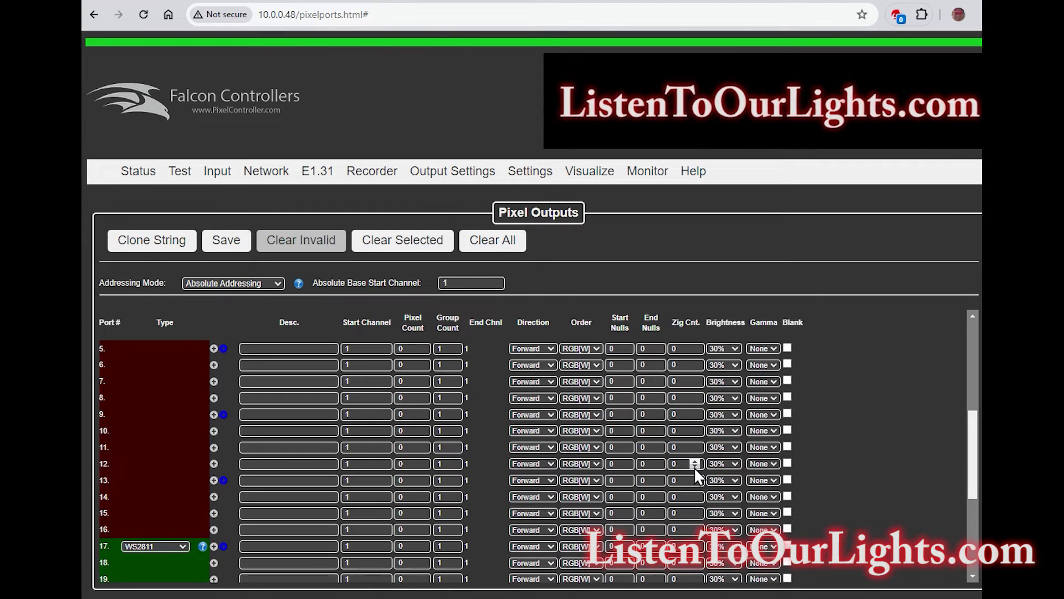
pyautogui.scroll(5, 717, 478)
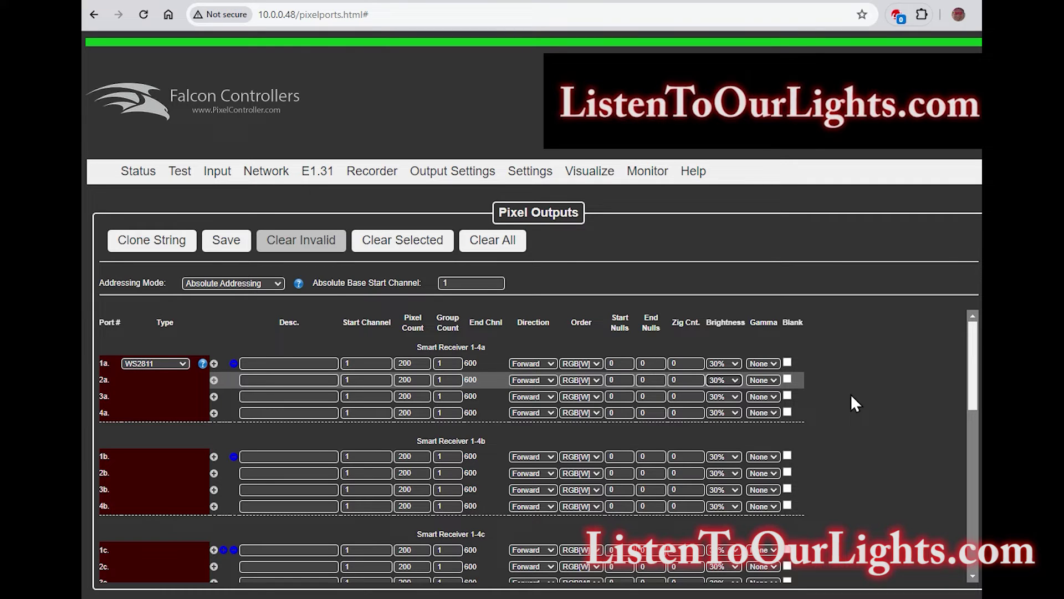
pyautogui.click(227, 240)
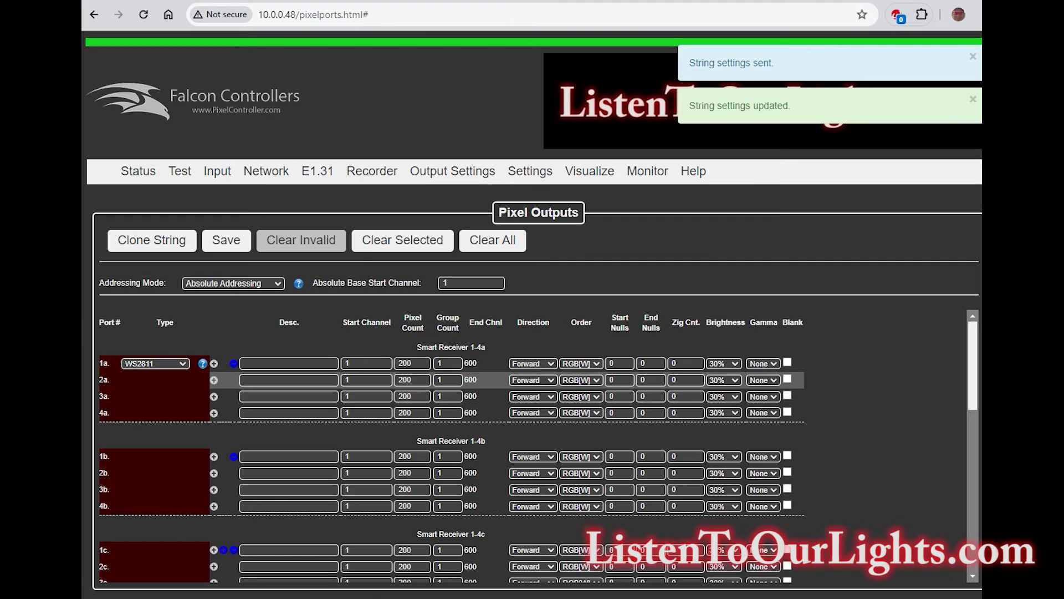
# Enable the Color Wash test for the ports on Remotes A, B and C
pyautogui.click(179, 172)
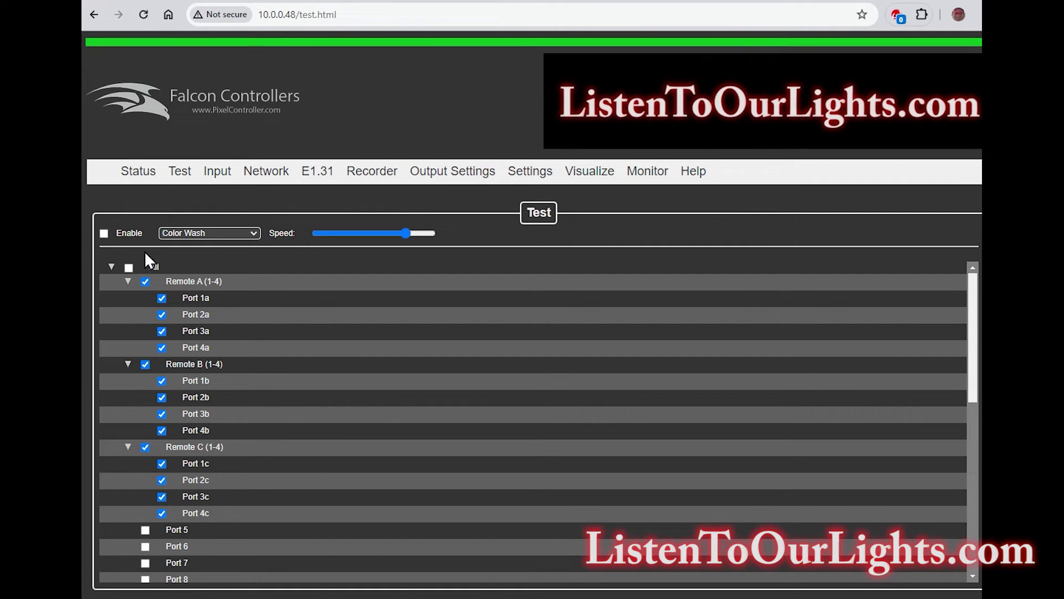
pyautogui.click(104, 234)
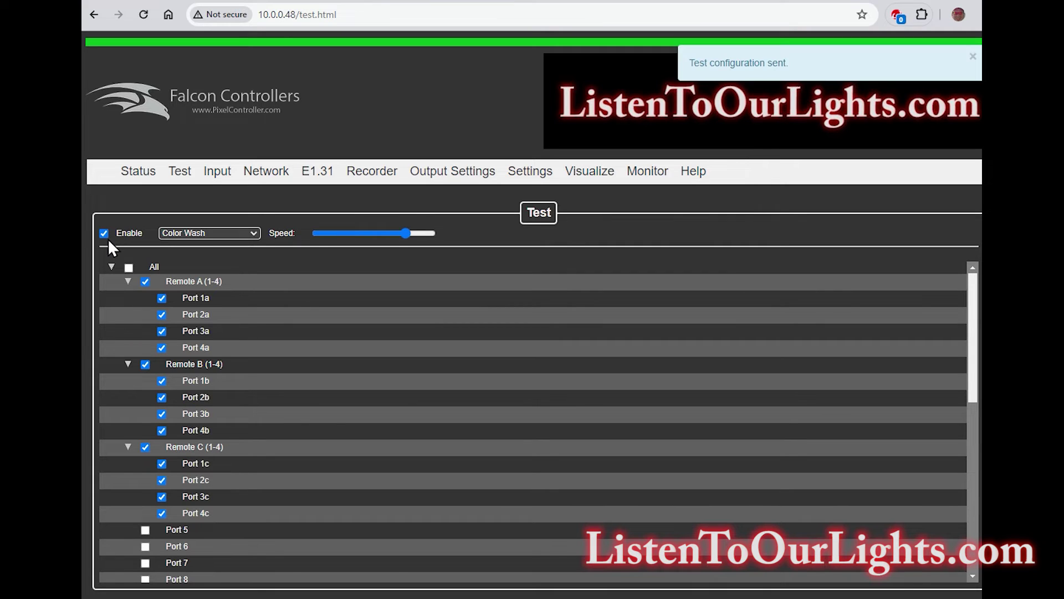